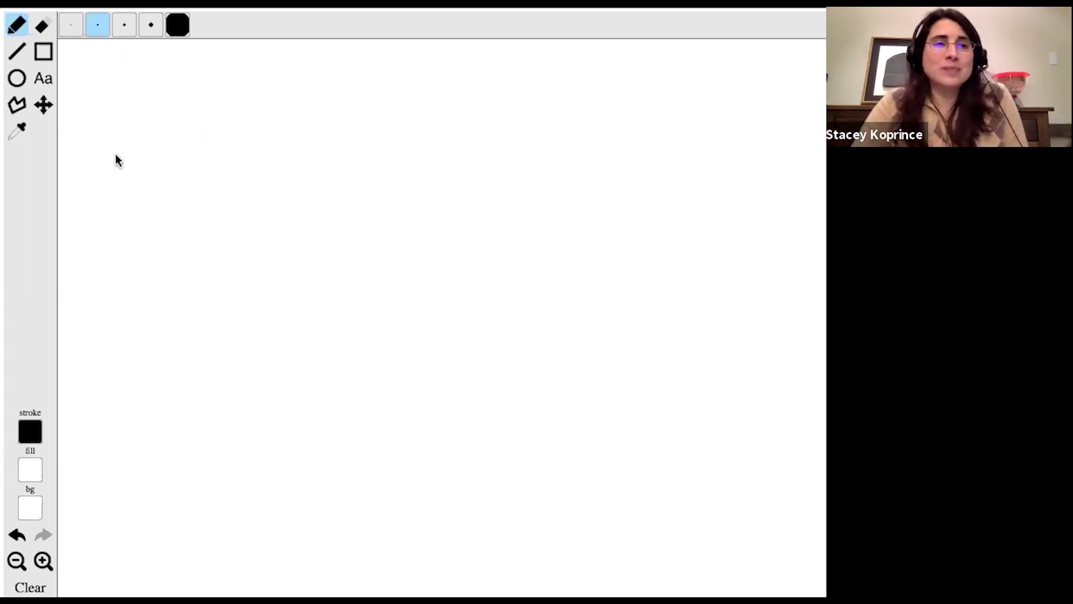
Handwrite x²/4 with the pencil and erase the looped cursive scribble.
{"action": "mouse_move", "coordinate": [117, 164]}
{"action": "left_mouse_down"}
{"action": "mouse_move", "coordinate": [149, 119]}
{"action": "mouse_move", "coordinate": [137, 107]}
{"action": "left_mouse_up"}
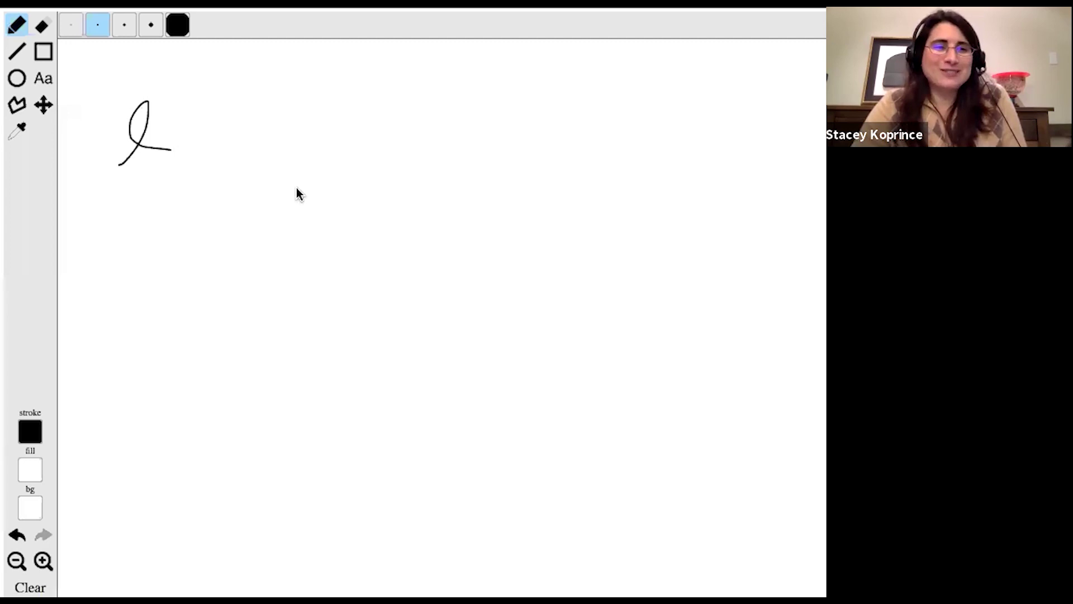
{"action": "left_click_drag", "start_coordinate": [306, 199], "coordinate": [282, 167]}
{"action": "mouse_move", "coordinate": [280, 207]}
{"action": "left_mouse_down"}
{"action": "mouse_move", "coordinate": [323, 154]}
{"action": "mouse_move", "coordinate": [349, 166]}
{"action": "left_mouse_up"}
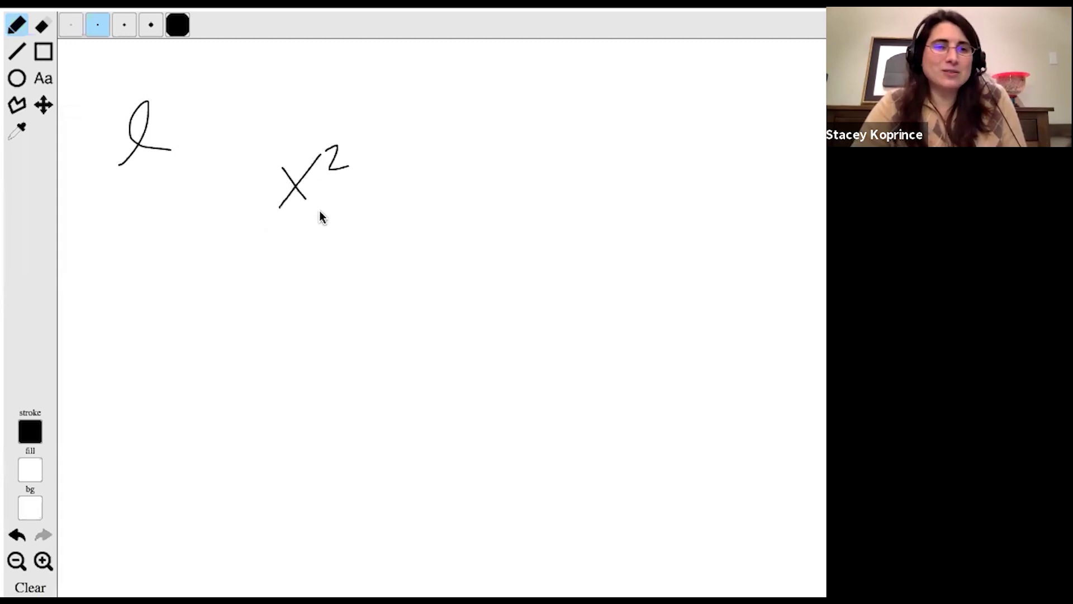
{"action": "mouse_move", "coordinate": [337, 209]}
{"action": "left_mouse_down"}
{"action": "mouse_move", "coordinate": [268, 229]}
{"action": "mouse_move", "coordinate": [325, 247]}
{"action": "mouse_move", "coordinate": [324, 274]}
{"action": "left_mouse_up"}
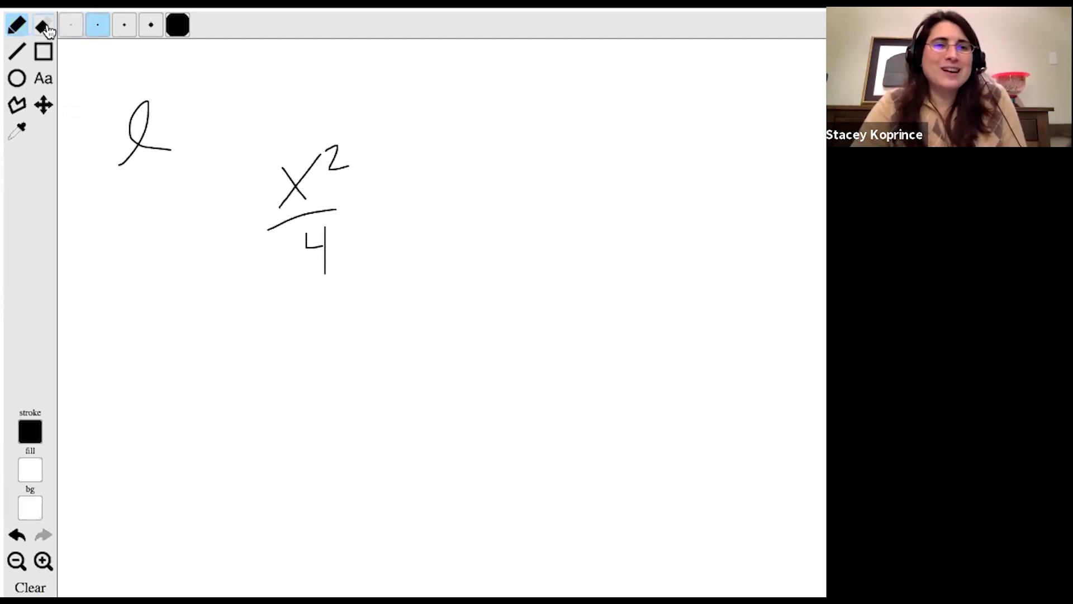
{"action": "left_click", "coordinate": [41, 25]}
{"action": "mouse_move", "coordinate": [124, 142]}
{"action": "left_mouse_down"}
{"action": "mouse_move", "coordinate": [129, 168]}
{"action": "mouse_move", "coordinate": [173, 149]}
{"action": "left_mouse_up"}
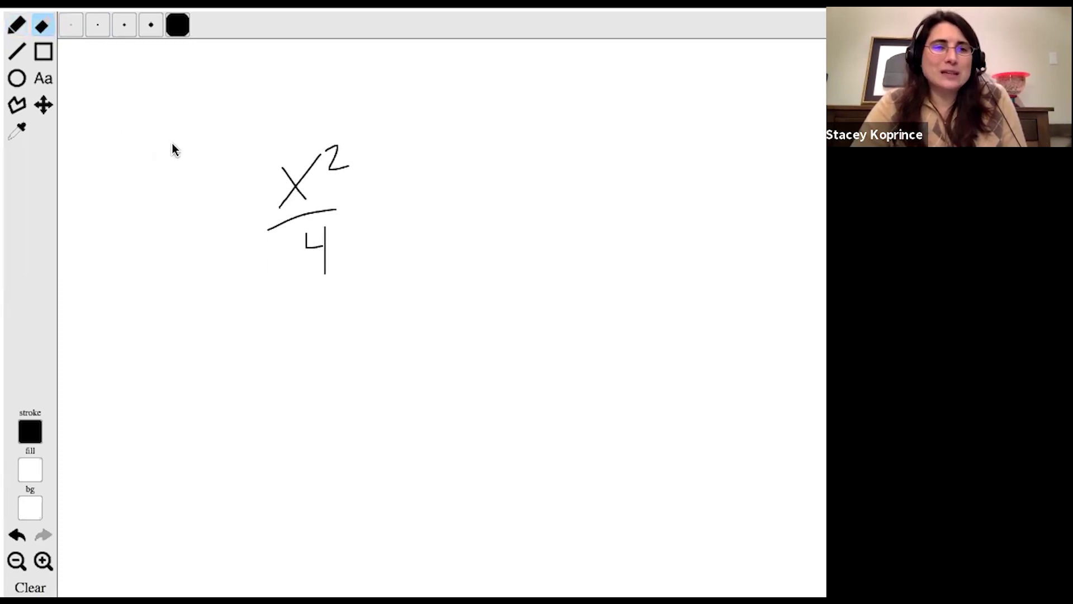
Draw a horizontal straight line, a rectangle below it, and an ellipse below that.
{"action": "left_click", "coordinate": [17, 52]}
{"action": "left_click_drag", "start_coordinate": [119, 101], "coordinate": [178, 101]}
{"action": "left_click", "coordinate": [43, 52]}
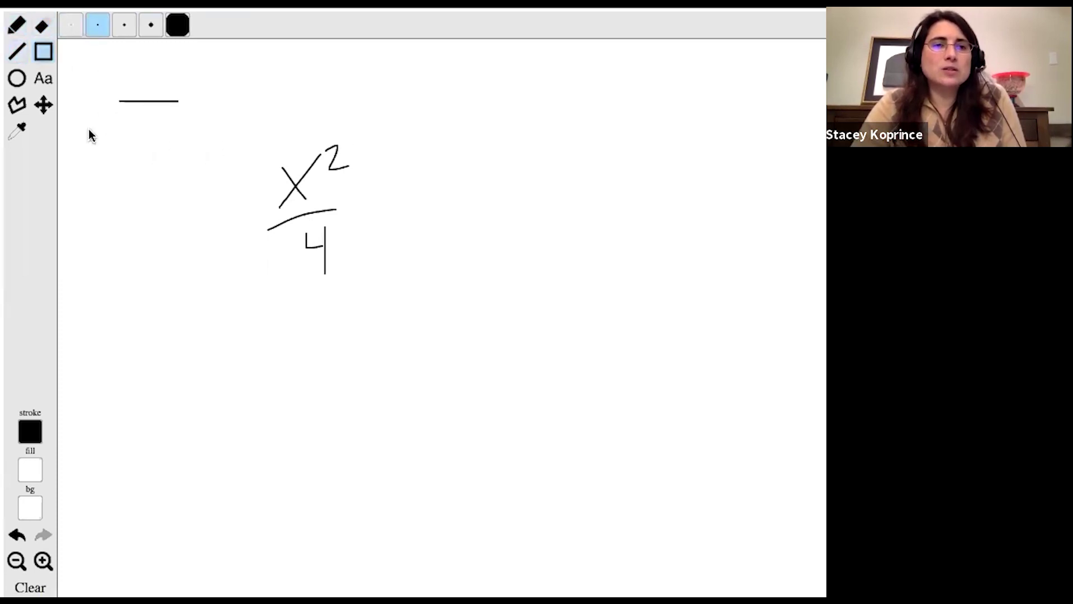
{"action": "left_click_drag", "start_coordinate": [107, 121], "coordinate": [162, 155]}
{"action": "left_click", "coordinate": [17, 78]}
{"action": "left_click_drag", "start_coordinate": [108, 204], "coordinate": [167, 249]}
Add the text 'hi' to the right of the fraction.
{"action": "left_click", "coordinate": [43, 78]}
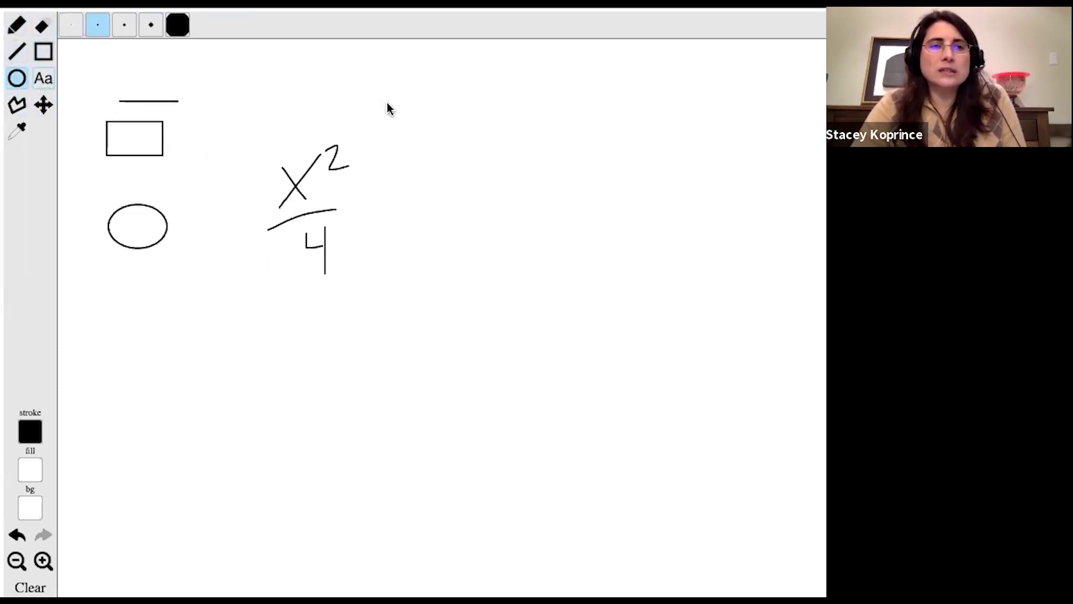
{"action": "left_click", "coordinate": [448, 115]}
{"action": "type", "text": "hi"}
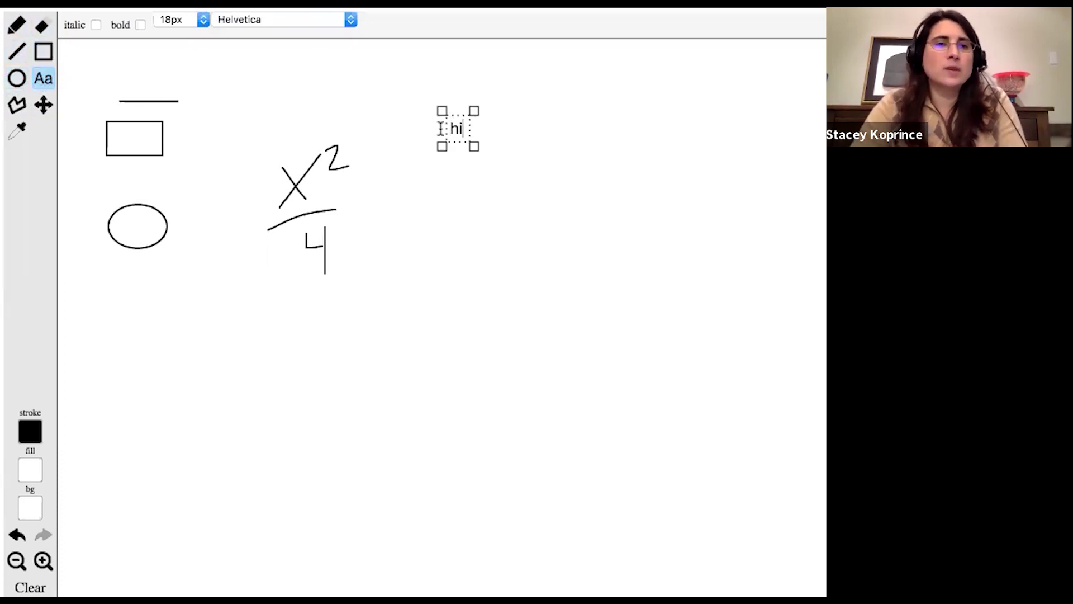
Pan around the board, then clear the sketches, shapes and 'hi' text.
{"action": "left_click", "coordinate": [39, 111]}
{"action": "left_click_drag", "start_coordinate": [254, 324], "coordinate": [302, 342]}
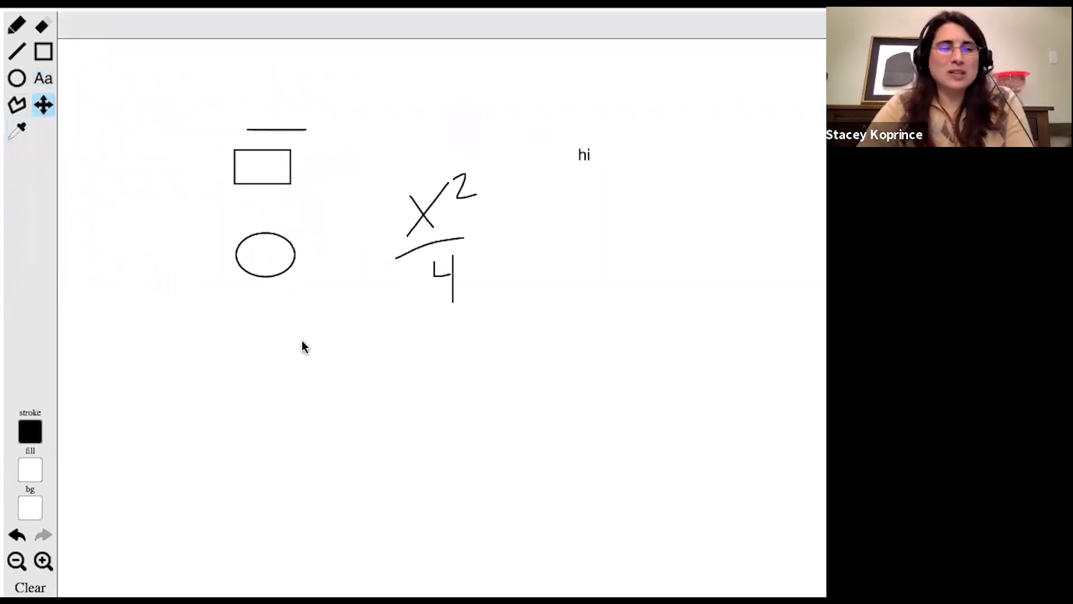
{"action": "mouse_move", "coordinate": [467, 431]}
{"action": "left_mouse_down"}
{"action": "mouse_move", "coordinate": [156, 477]}
{"action": "mouse_move", "coordinate": [441, 429]}
{"action": "mouse_move", "coordinate": [300, 526]}
{"action": "mouse_move", "coordinate": [278, 400]}
{"action": "mouse_move", "coordinate": [311, 244]}
{"action": "mouse_move", "coordinate": [484, 410]}
{"action": "mouse_move", "coordinate": [676, 351]}
{"action": "left_mouse_up"}
{"action": "mouse_move", "coordinate": [609, 265]}
{"action": "left_mouse_down"}
{"action": "mouse_move", "coordinate": [565, 297]}
{"action": "mouse_move", "coordinate": [388, 239]}
{"action": "left_mouse_up"}
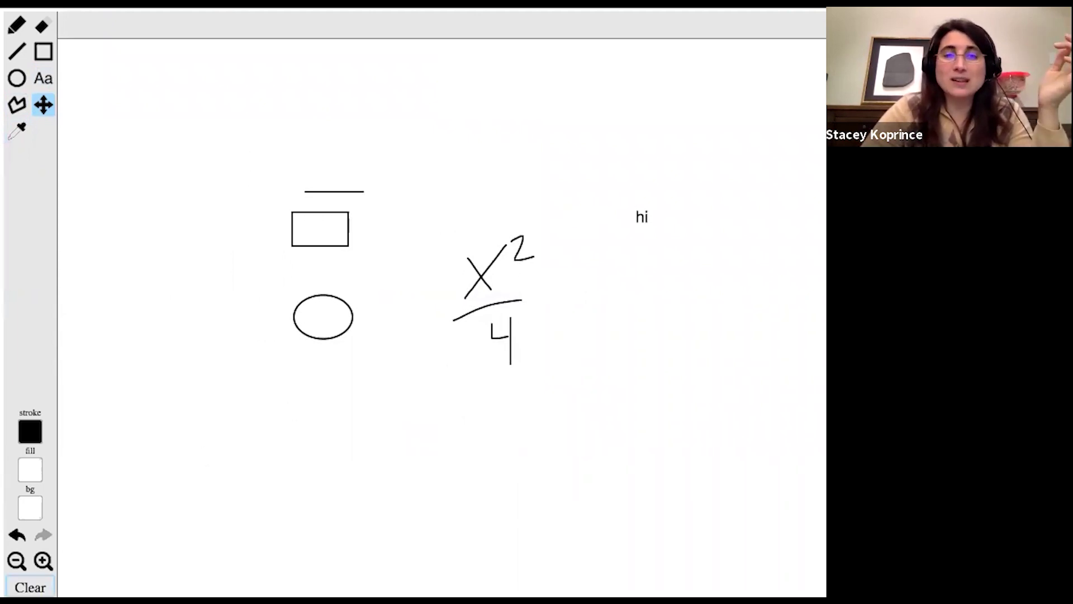
{"action": "left_click", "coordinate": [30, 587]}
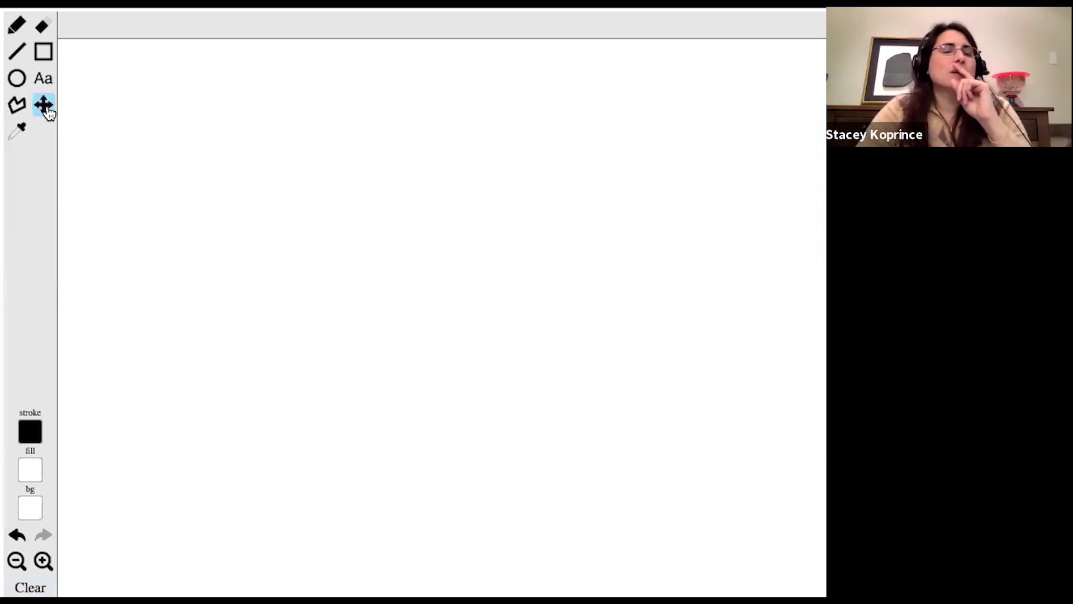
Draw a freehand loop, move it right and down, and zoom out to the smallest view.
{"action": "left_click", "coordinate": [16, 25]}
{"action": "mouse_move", "coordinate": [213, 266]}
{"action": "left_mouse_down"}
{"action": "mouse_move", "coordinate": [292, 227]}
{"action": "mouse_move", "coordinate": [313, 305]}
{"action": "left_mouse_up"}
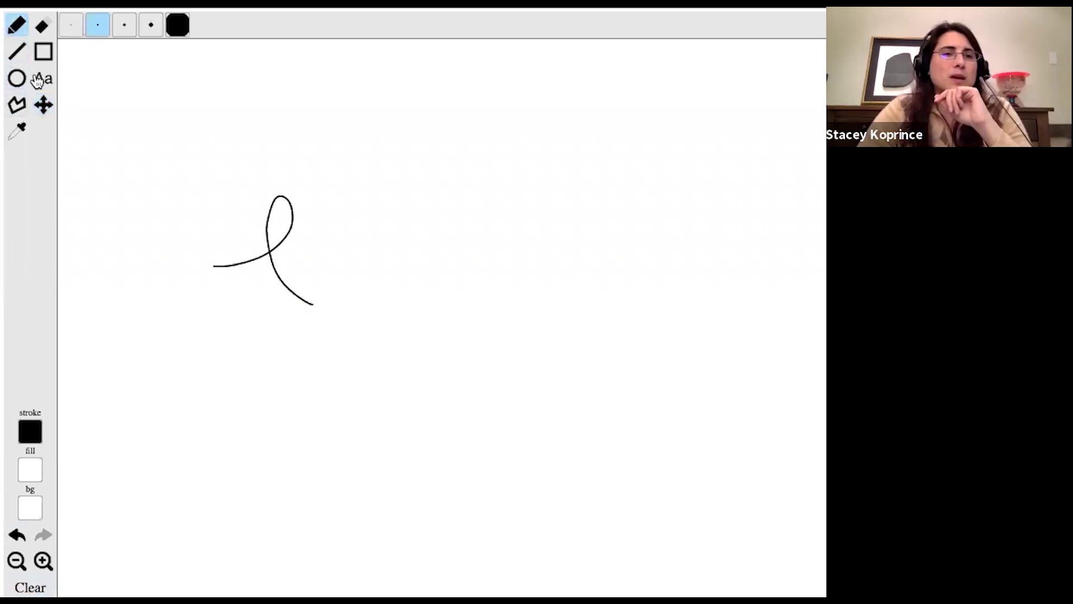
{"action": "left_click", "coordinate": [43, 105]}
{"action": "left_click_drag", "start_coordinate": [297, 252], "coordinate": [396, 299]}
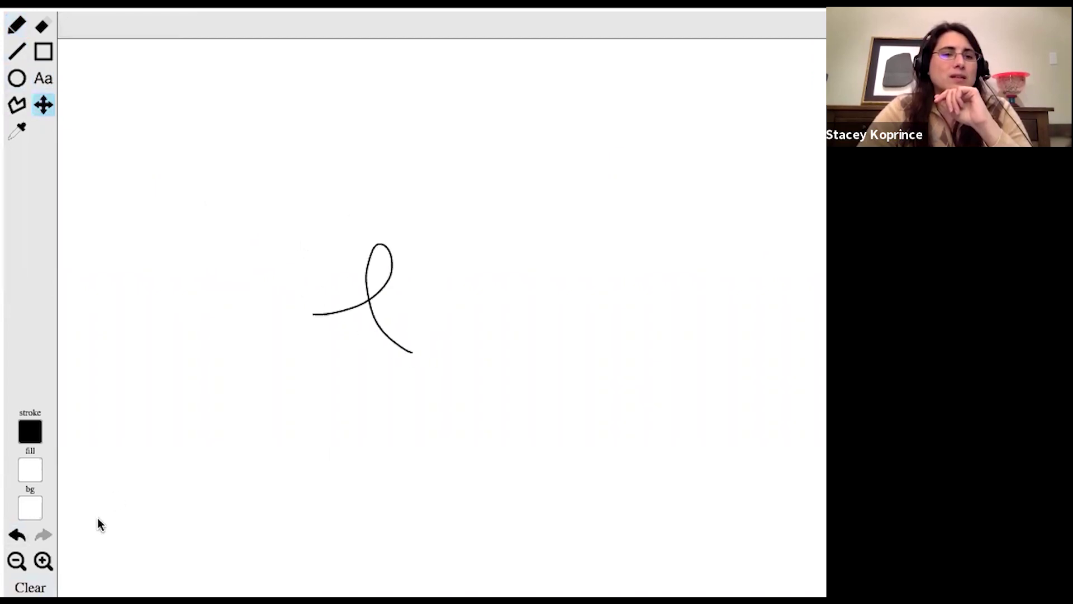
{"action": "left_click", "coordinate": [16, 561]}
{"action": "left_click", "coordinate": [17, 560]}
{"action": "left_click", "coordinate": [16, 561]}
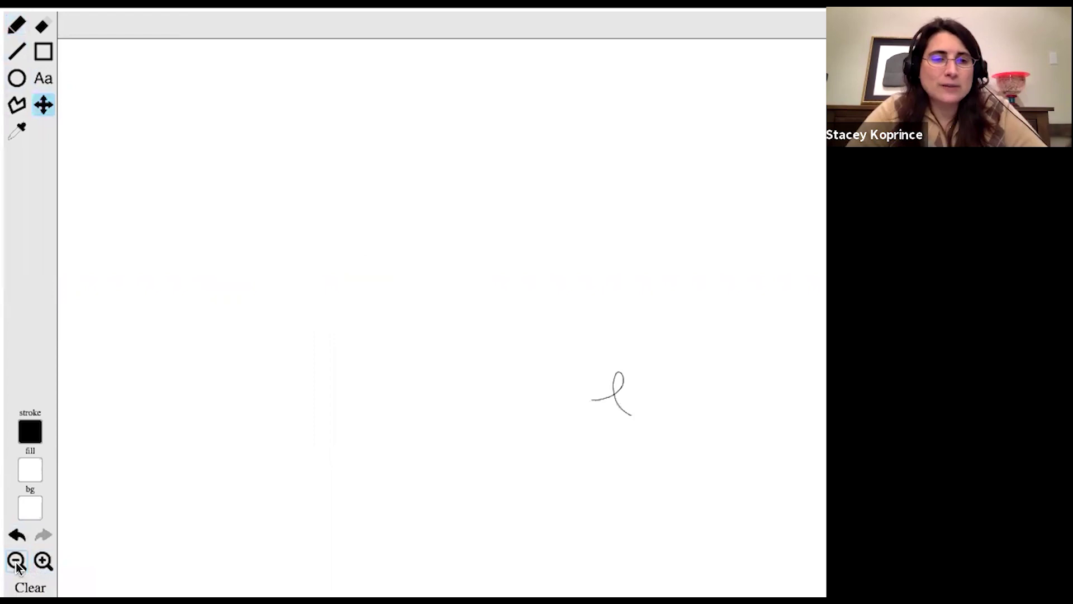
{"action": "left_click", "coordinate": [16, 561]}
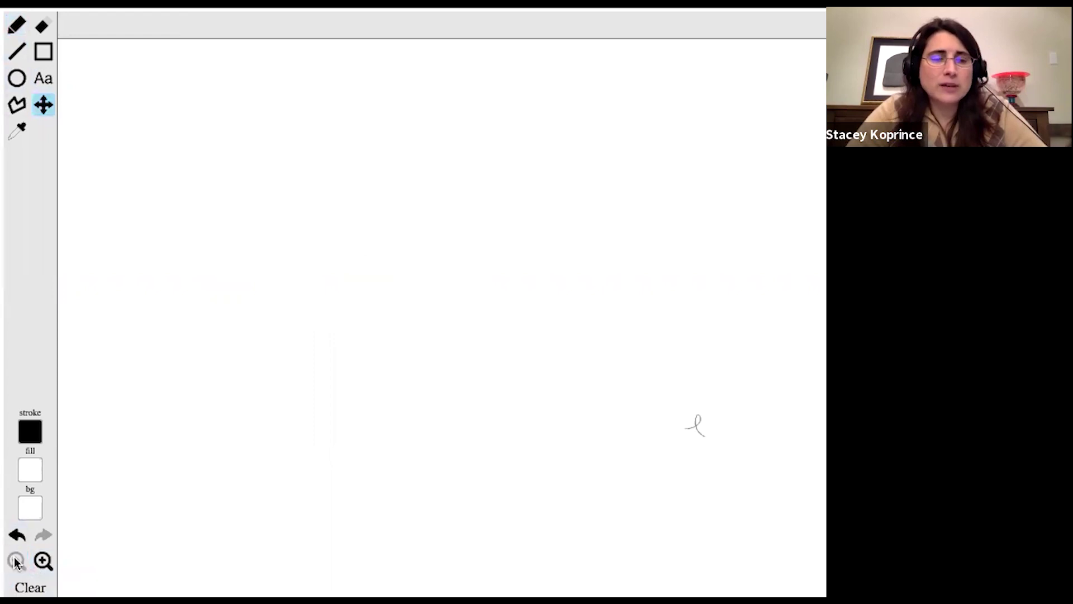
Draw a grid of five horizontal and three vertical freehand lines.
{"action": "left_click", "coordinate": [18, 31]}
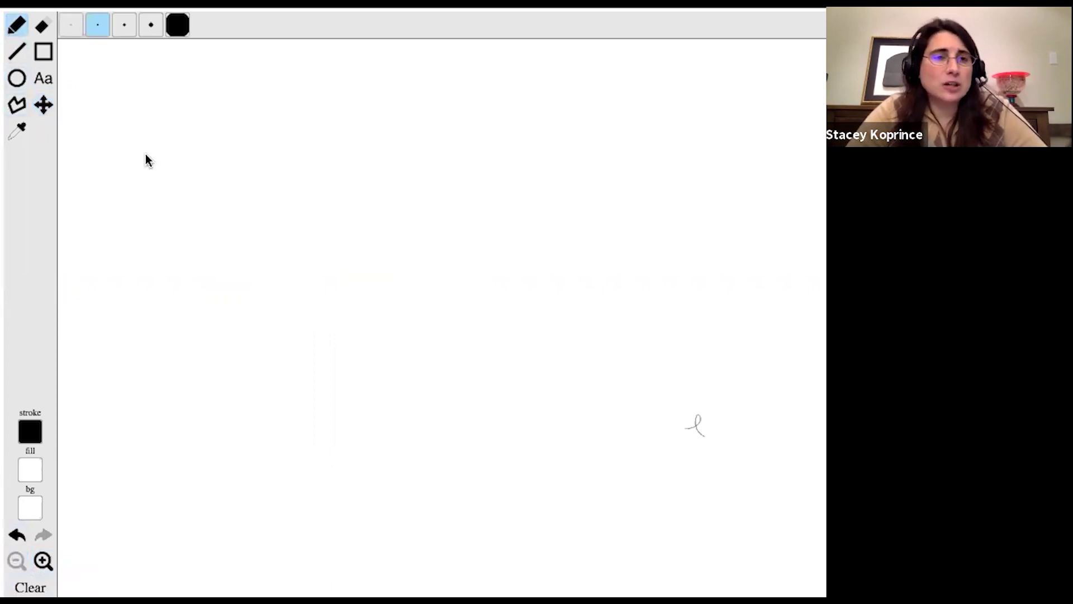
{"action": "left_click_drag", "start_coordinate": [493, 129], "coordinate": [755, 117]}
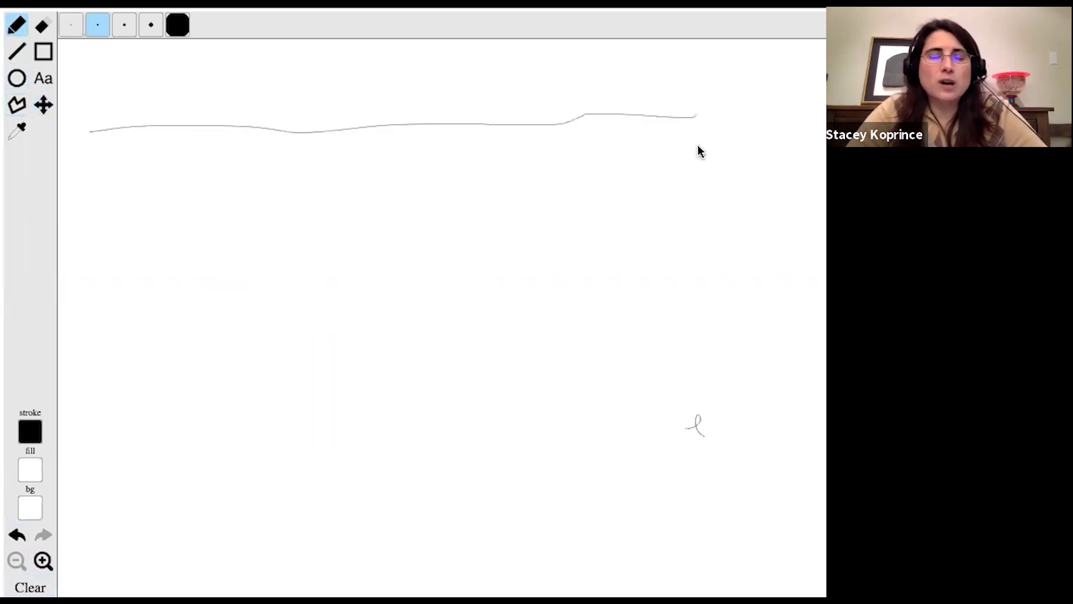
{"action": "left_click_drag", "start_coordinate": [100, 215], "coordinate": [783, 231]}
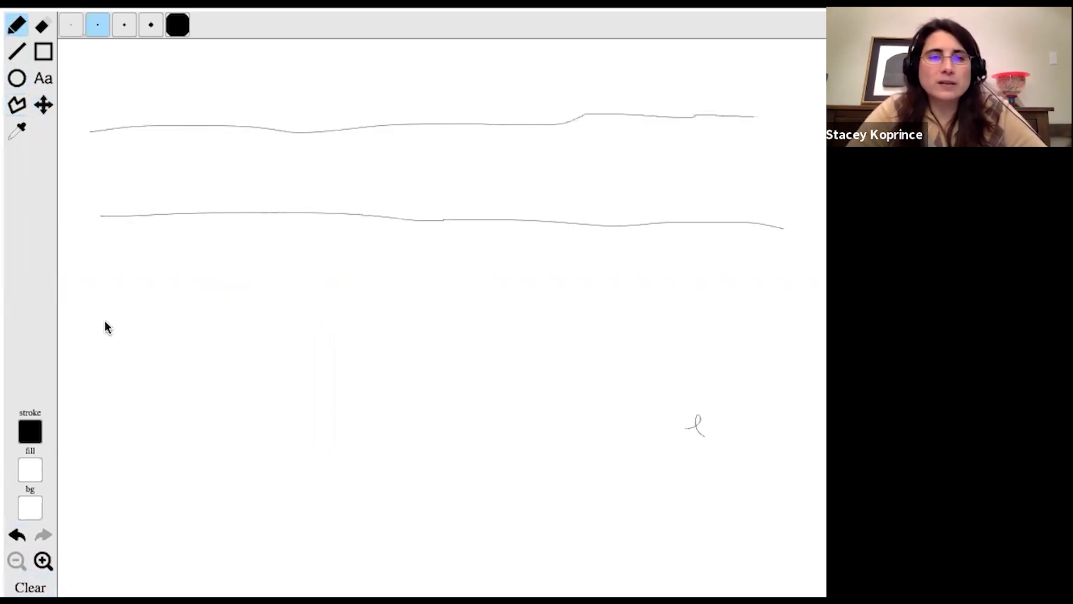
{"action": "left_click_drag", "start_coordinate": [105, 321], "coordinate": [769, 329]}
{"action": "mouse_move", "coordinate": [102, 419]}
{"action": "left_mouse_down"}
{"action": "mouse_move", "coordinate": [322, 400]}
{"action": "mouse_move", "coordinate": [770, 408]}
{"action": "left_mouse_up"}
{"action": "left_click_drag", "start_coordinate": [491, 480], "coordinate": [808, 491]}
{"action": "left_click_drag", "start_coordinate": [190, 100], "coordinate": [188, 532]}
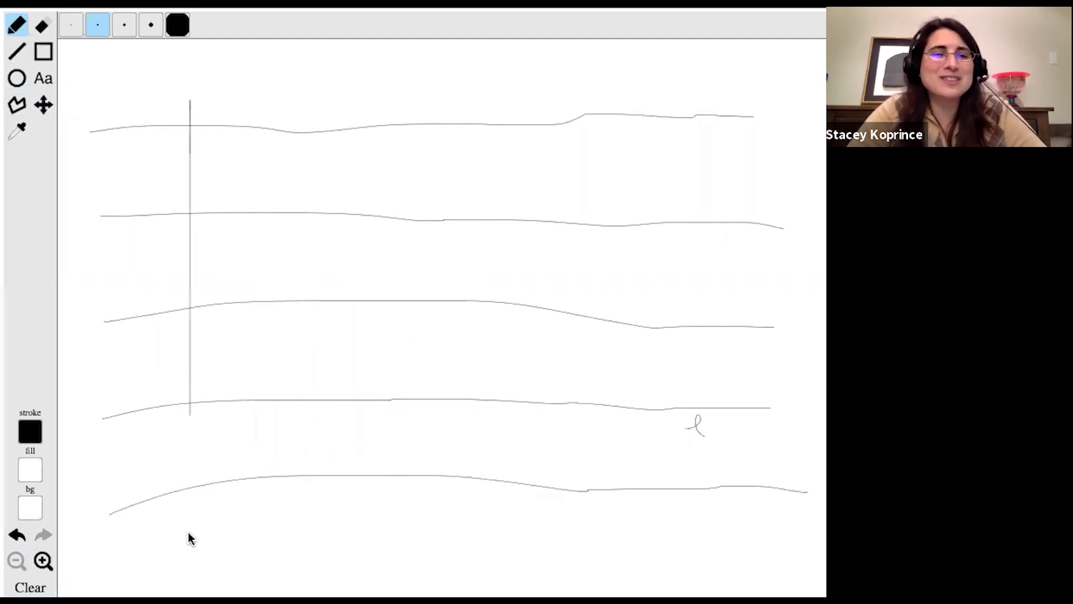
{"action": "left_click_drag", "start_coordinate": [302, 86], "coordinate": [307, 558]}
{"action": "left_click_drag", "start_coordinate": [416, 81], "coordinate": [412, 557]}
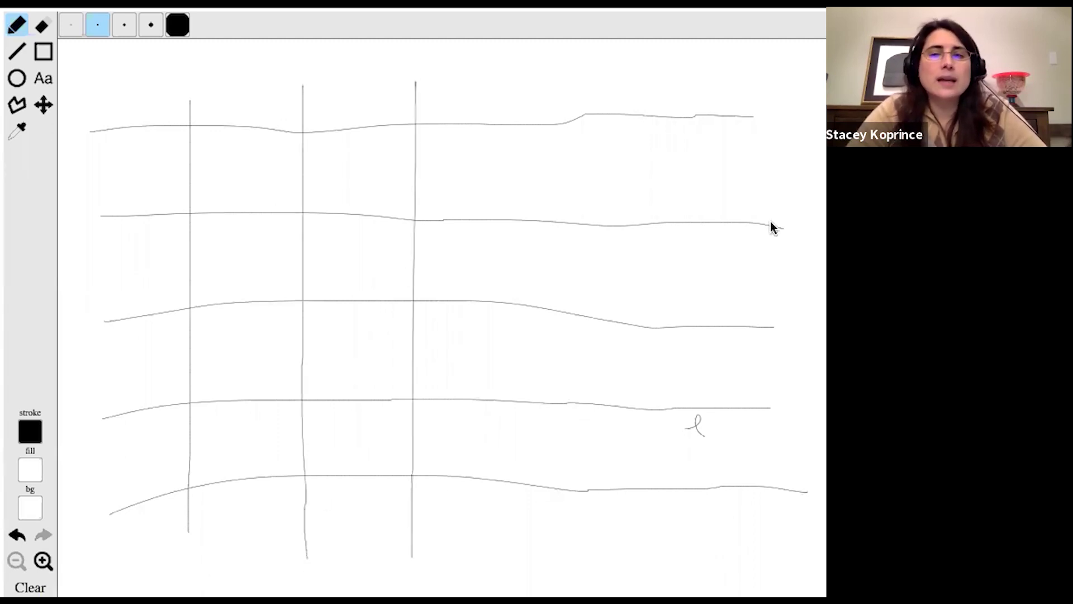
Make the top-right box read 50 and sketch boxes at the ends of lines two and three.
{"action": "left_click_drag", "start_coordinate": [752, 97], "coordinate": [755, 96]}
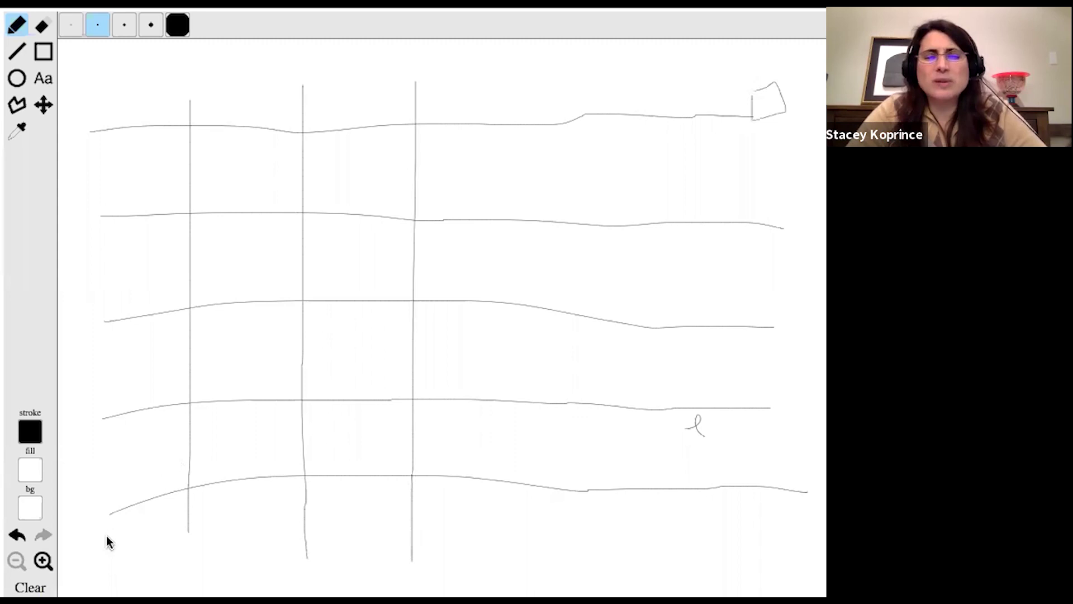
{"action": "left_click_drag", "start_coordinate": [98, 533], "coordinate": [99, 562]}
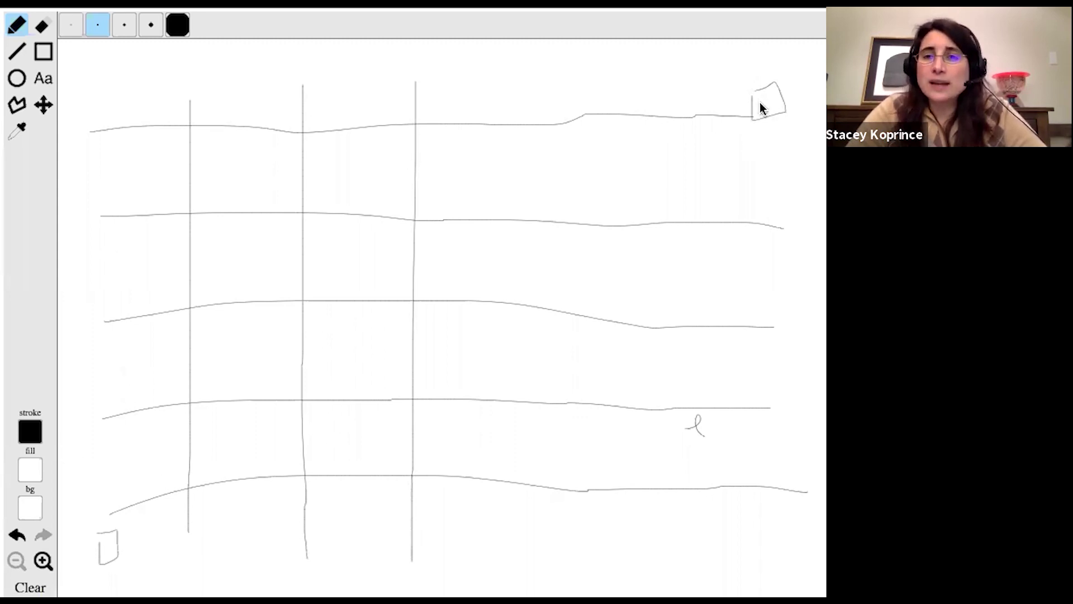
{"action": "left_click_drag", "start_coordinate": [770, 98], "coordinate": [771, 101]}
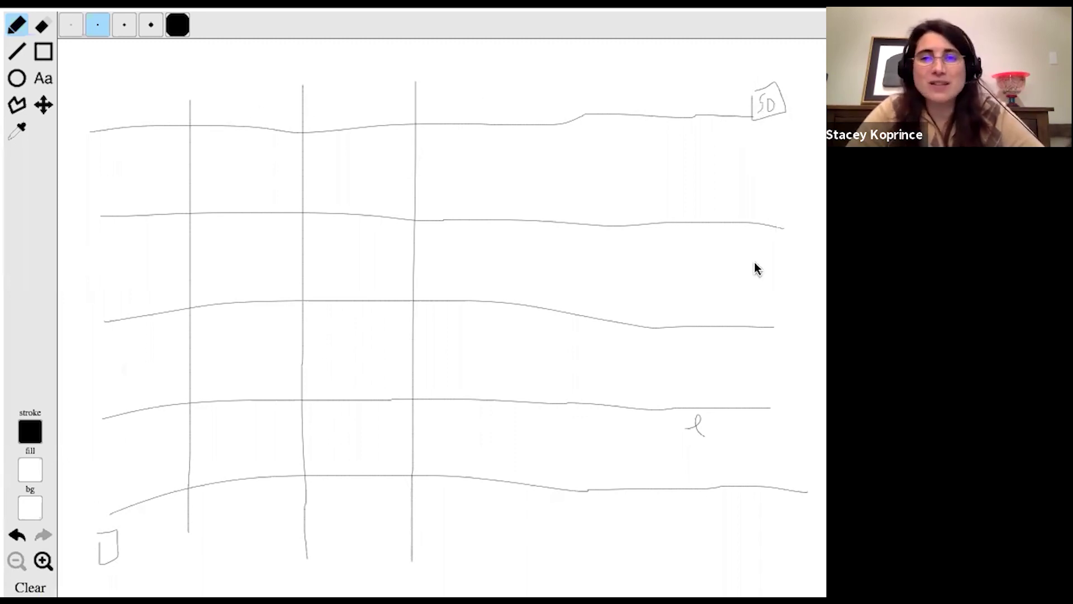
{"action": "left_click_drag", "start_coordinate": [759, 202], "coordinate": [793, 211]}
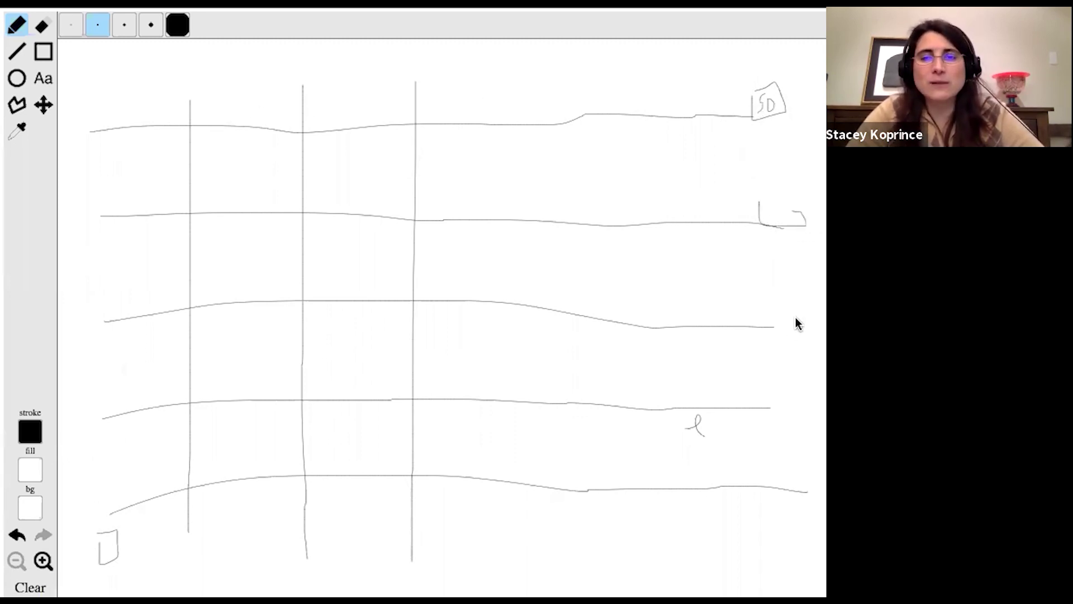
{"action": "left_click_drag", "start_coordinate": [764, 307], "coordinate": [771, 294]}
{"action": "left_click", "coordinate": [43, 104]}
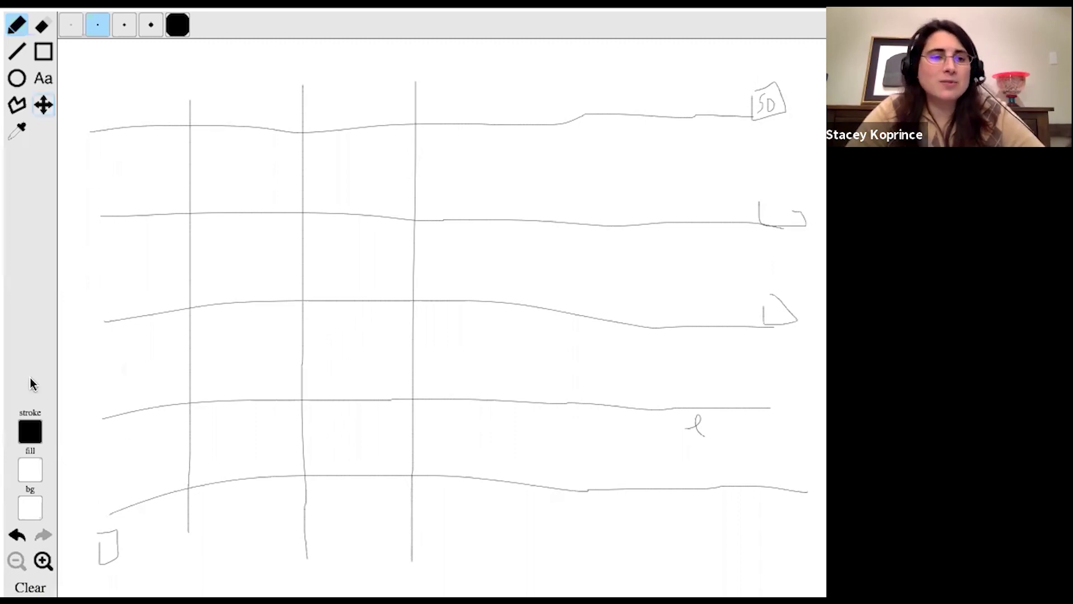
{"action": "left_click", "coordinate": [43, 561]}
Zoom in three more steps and pan across the enlarged grid to a close-up section.
{"action": "mouse_move", "coordinate": [170, 203]}
{"action": "left_mouse_down"}
{"action": "mouse_move", "coordinate": [335, 279]}
{"action": "mouse_move", "coordinate": [344, 475]}
{"action": "mouse_move", "coordinate": [362, 235]}
{"action": "mouse_move", "coordinate": [520, 501]}
{"action": "mouse_move", "coordinate": [136, 473]}
{"action": "left_mouse_up"}
{"action": "left_click", "coordinate": [43, 560]}
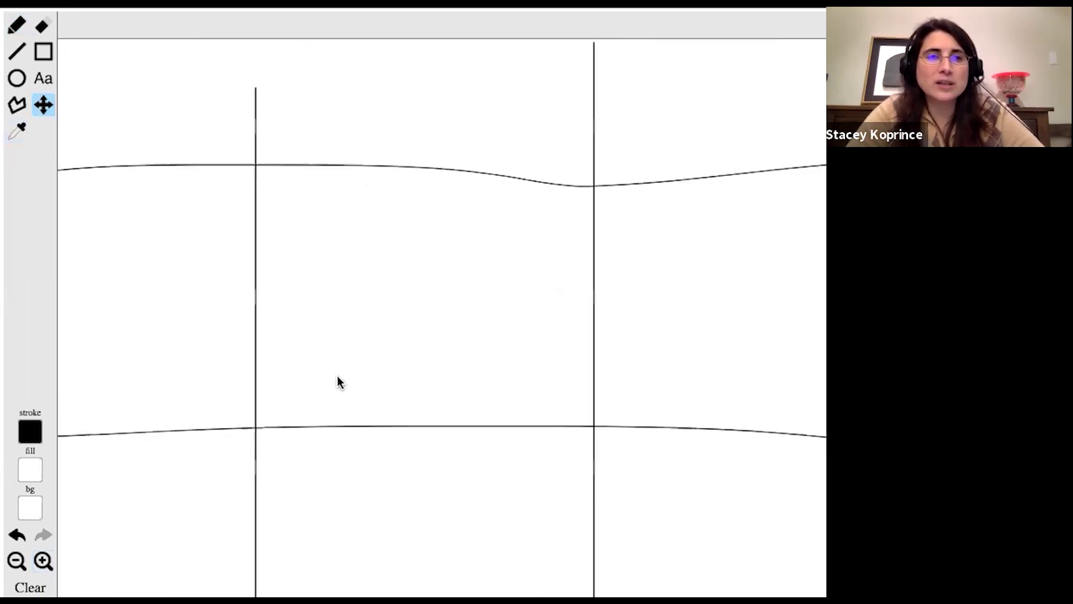
{"action": "left_click", "coordinate": [43, 561]}
{"action": "mouse_move", "coordinate": [417, 475]}
{"action": "left_mouse_down"}
{"action": "mouse_move", "coordinate": [534, 414]}
{"action": "mouse_move", "coordinate": [99, 506]}
{"action": "left_mouse_up"}
{"action": "left_click", "coordinate": [43, 560]}
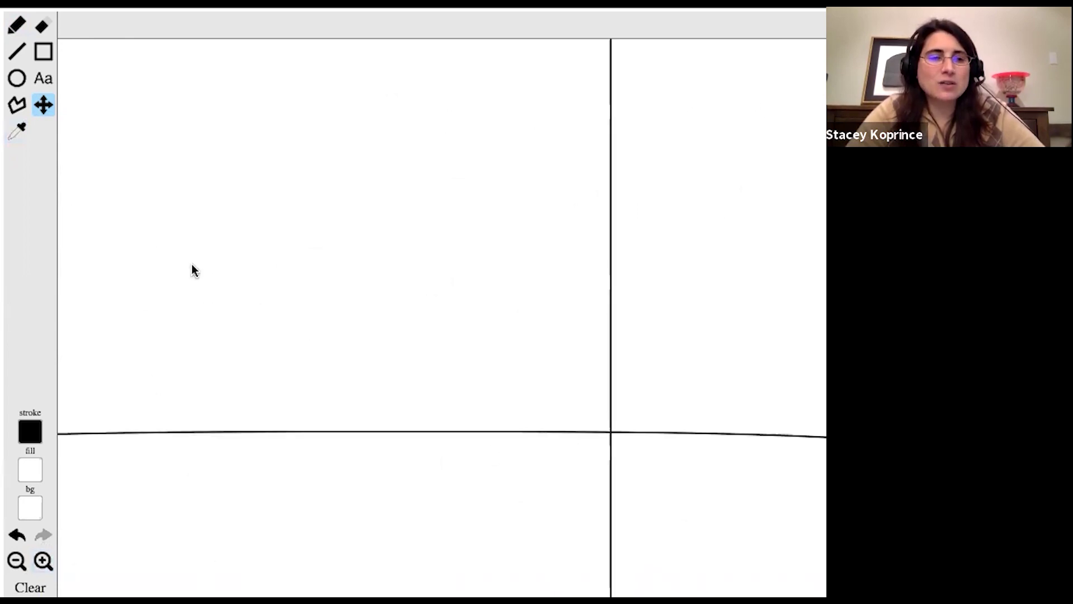
{"action": "mouse_move", "coordinate": [191, 268]}
{"action": "left_mouse_down"}
{"action": "mouse_move", "coordinate": [506, 441]}
{"action": "mouse_move", "coordinate": [599, 467]}
{"action": "mouse_move", "coordinate": [689, 592]}
{"action": "left_mouse_up"}
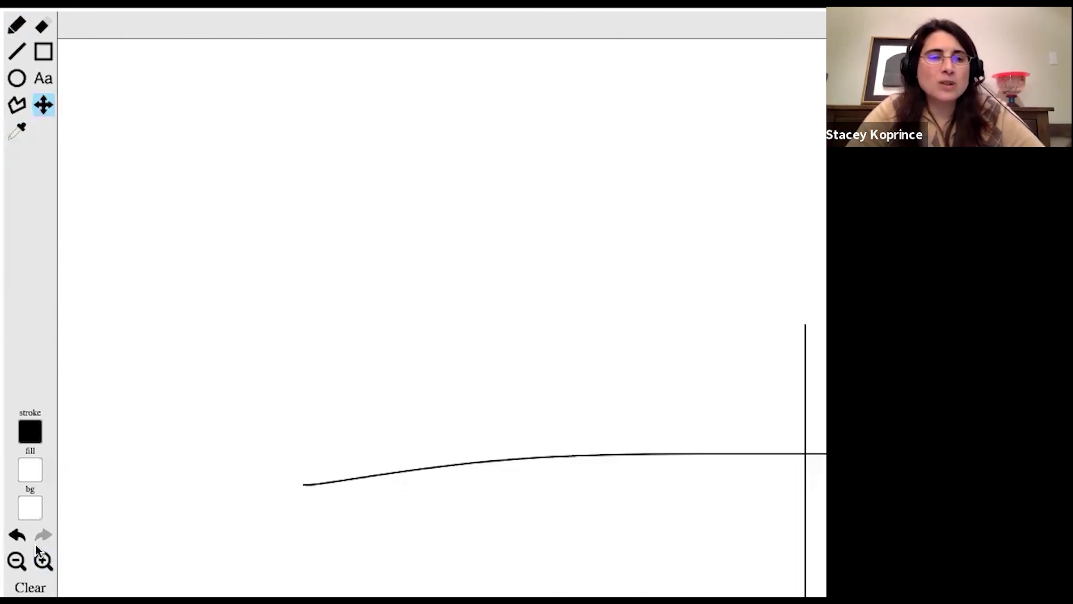
{"action": "left_click_drag", "start_coordinate": [102, 378], "coordinate": [362, 318]}
{"action": "left_click_drag", "start_coordinate": [249, 238], "coordinate": [721, 536]}
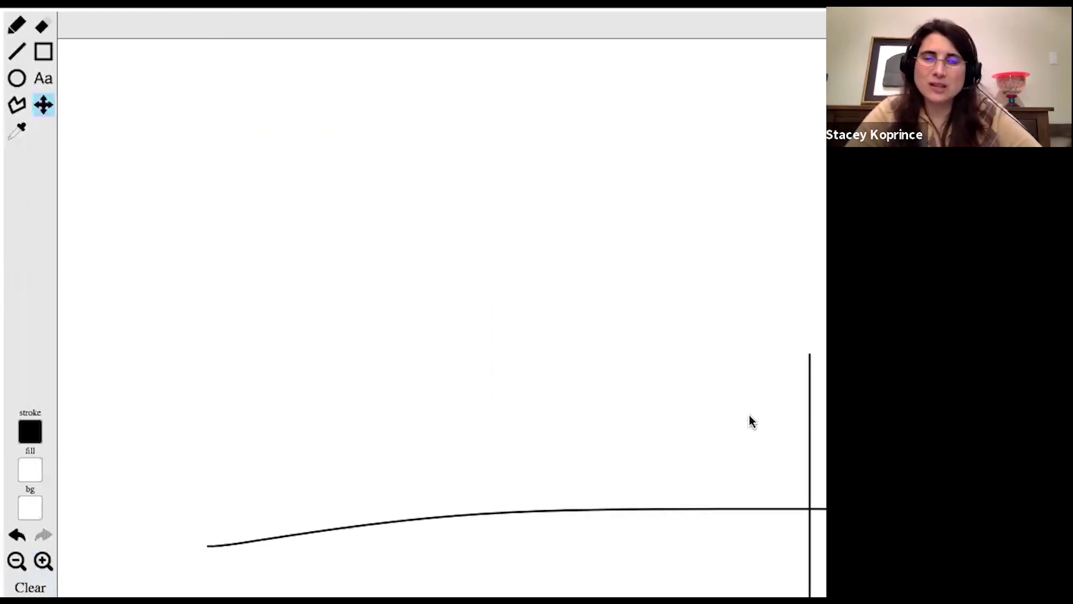
{"action": "mouse_move", "coordinate": [316, 342]}
{"action": "left_mouse_down"}
{"action": "mouse_move", "coordinate": [379, 379]}
{"action": "mouse_move", "coordinate": [463, 405]}
{"action": "left_mouse_up"}
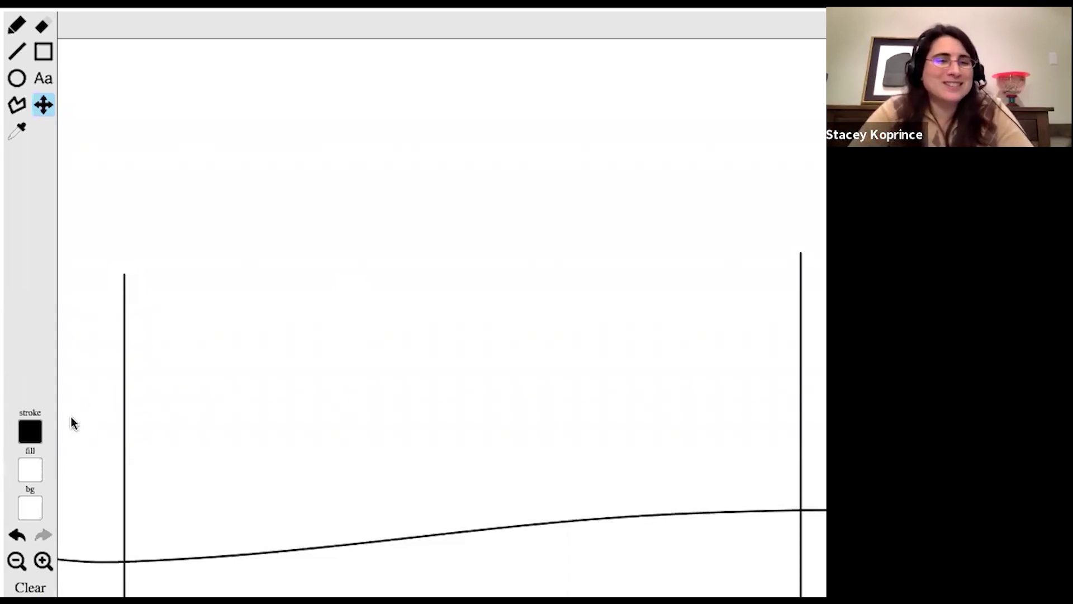
Set the pen stroke colour to red and draw a red X on the board.
{"action": "left_click", "coordinate": [31, 434]}
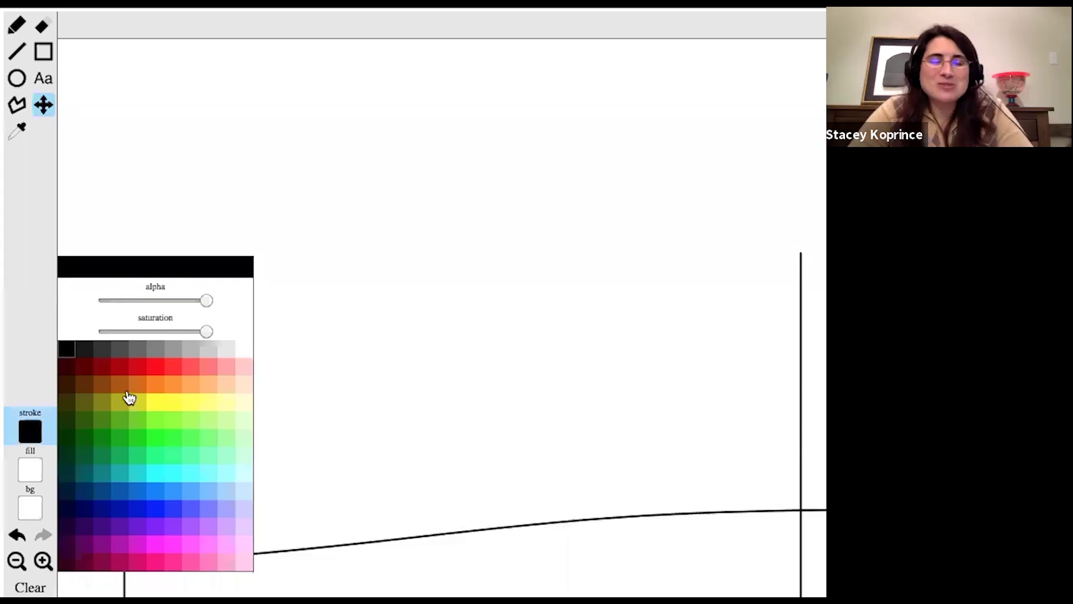
{"action": "left_click", "coordinate": [161, 372]}
{"action": "left_click", "coordinate": [33, 433]}
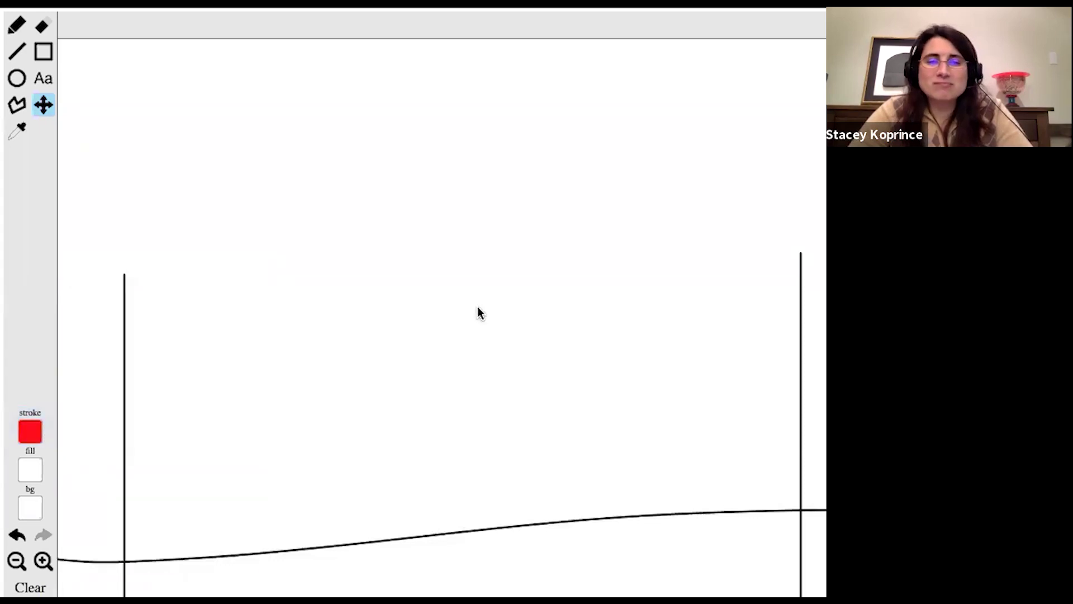
{"action": "left_click_drag", "start_coordinate": [478, 313], "coordinate": [510, 353]}
{"action": "left_click", "coordinate": [16, 25]}
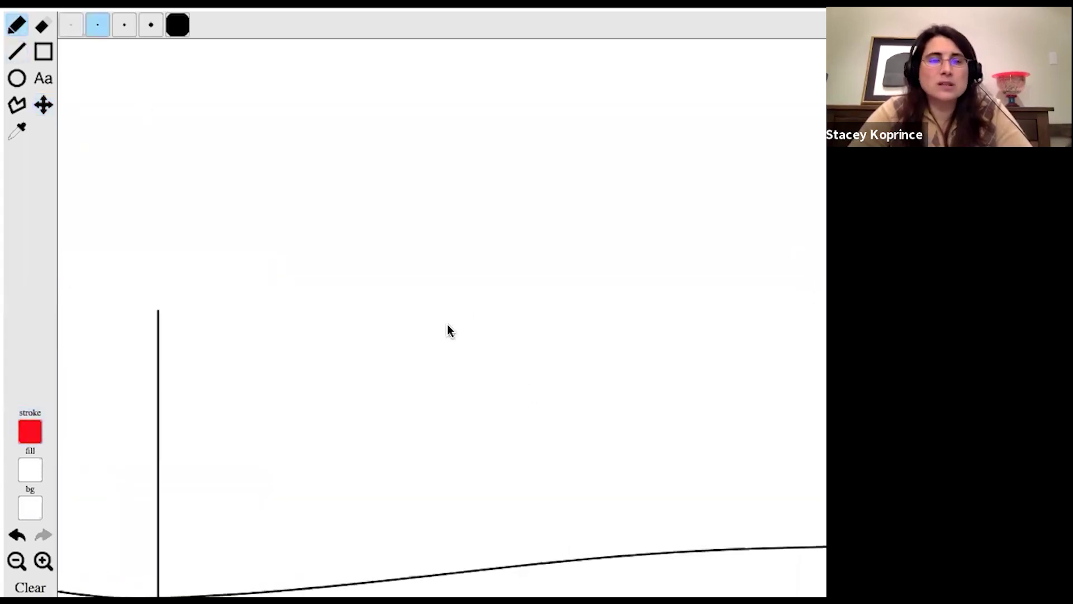
{"action": "left_click_drag", "start_coordinate": [447, 325], "coordinate": [506, 384]}
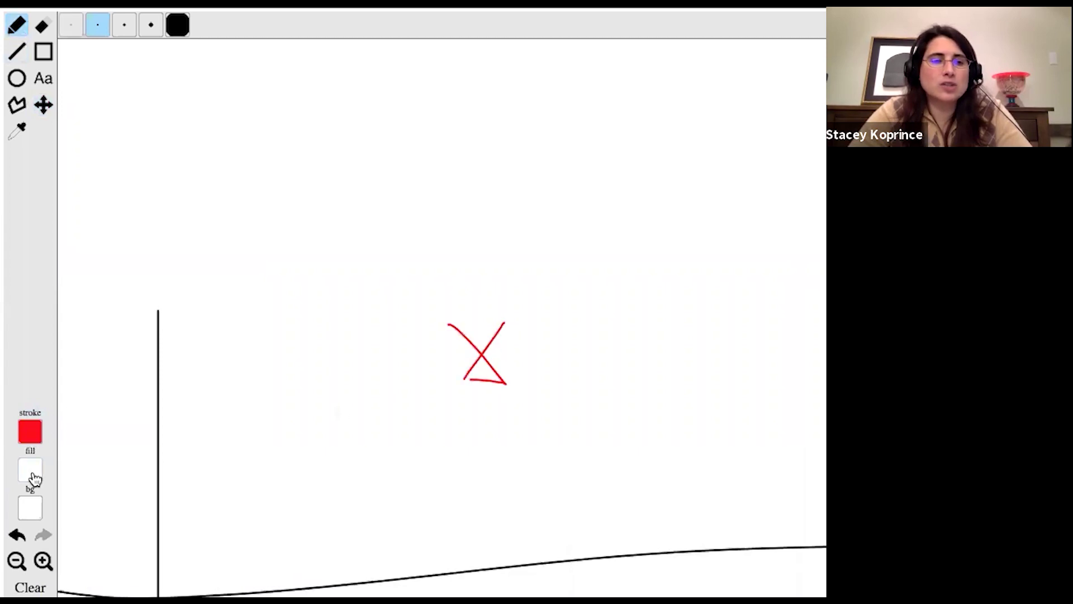
Open the fill and background colour palettes, then close them unchanged.
{"action": "left_click", "coordinate": [31, 474]}
{"action": "left_click", "coordinate": [32, 509]}
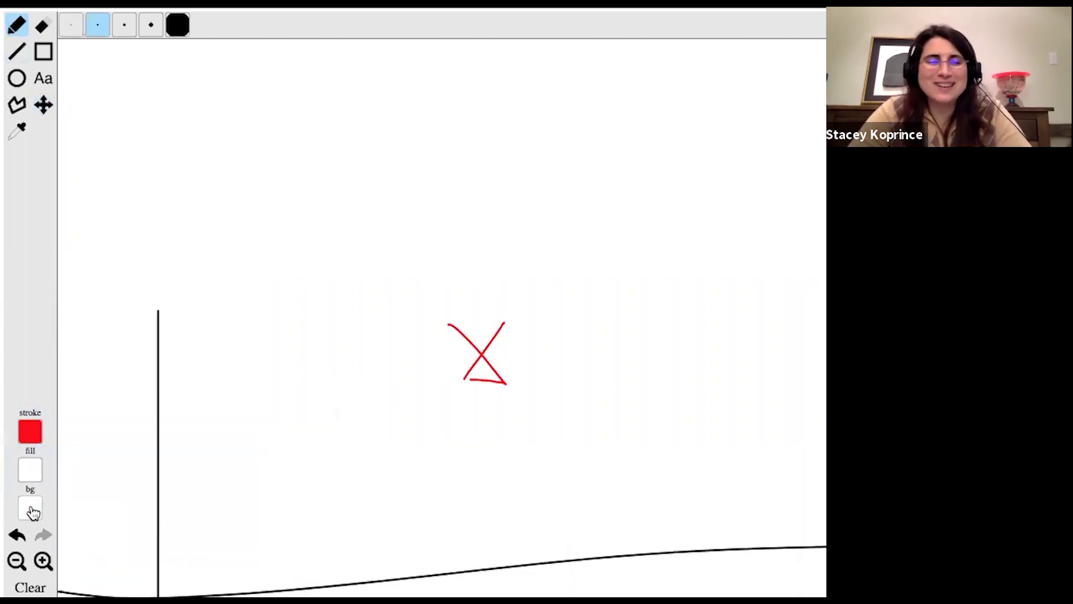
{"action": "left_click", "coordinate": [33, 510]}
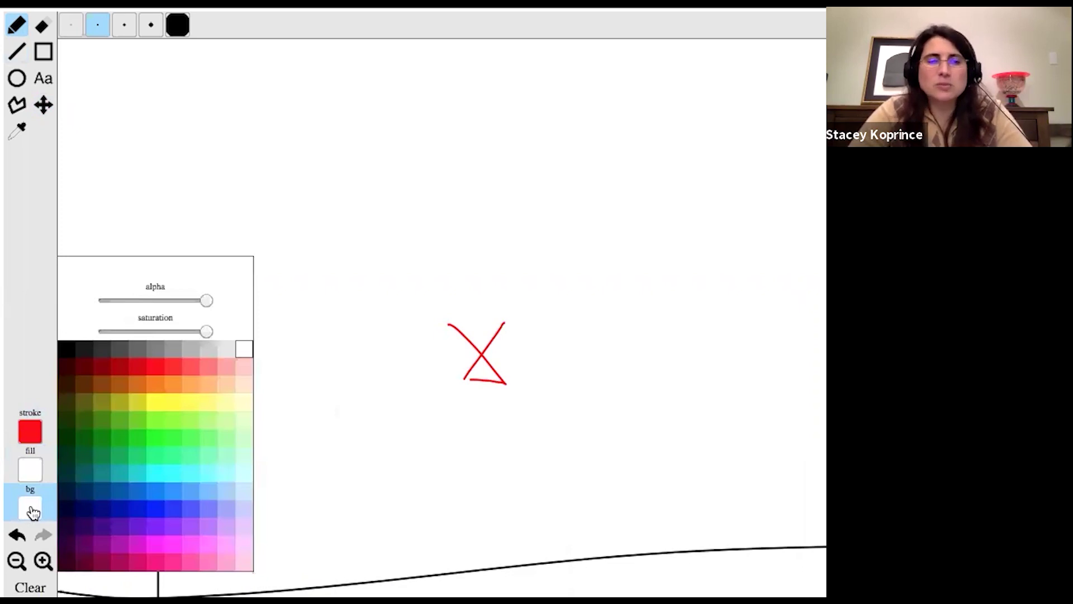
{"action": "left_click", "coordinate": [33, 512]}
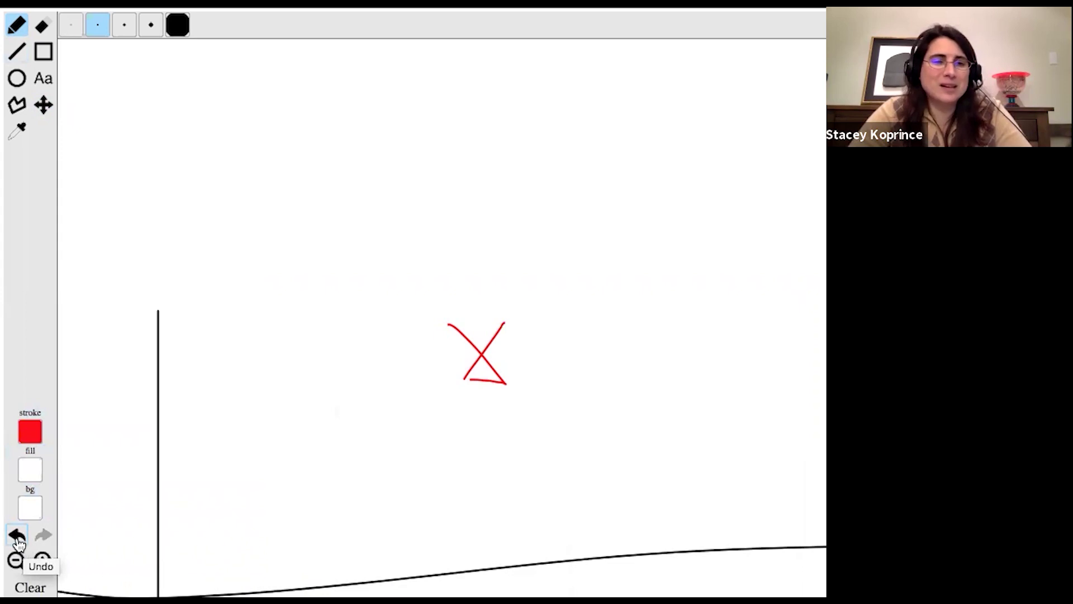
Undo both red X strokes, redraw the X, and undo a stray extra stroke with Ctrl+Z.
{"action": "left_click", "coordinate": [18, 540]}
{"action": "left_click", "coordinate": [18, 540]}
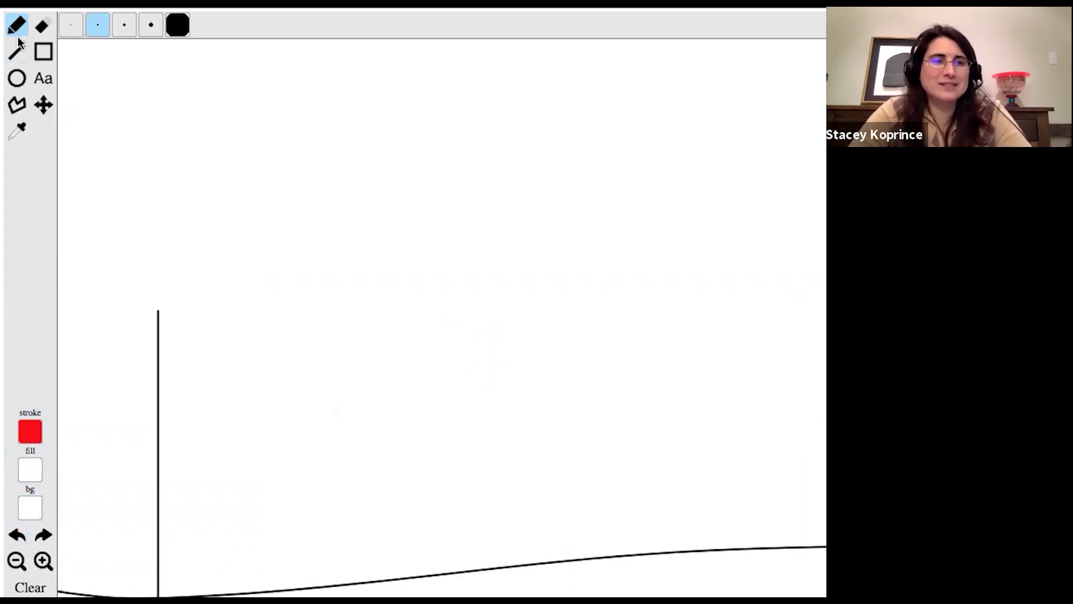
{"action": "mouse_move", "coordinate": [449, 311]}
{"action": "left_mouse_down"}
{"action": "mouse_move", "coordinate": [492, 359]}
{"action": "mouse_move", "coordinate": [494, 287]}
{"action": "left_mouse_up"}
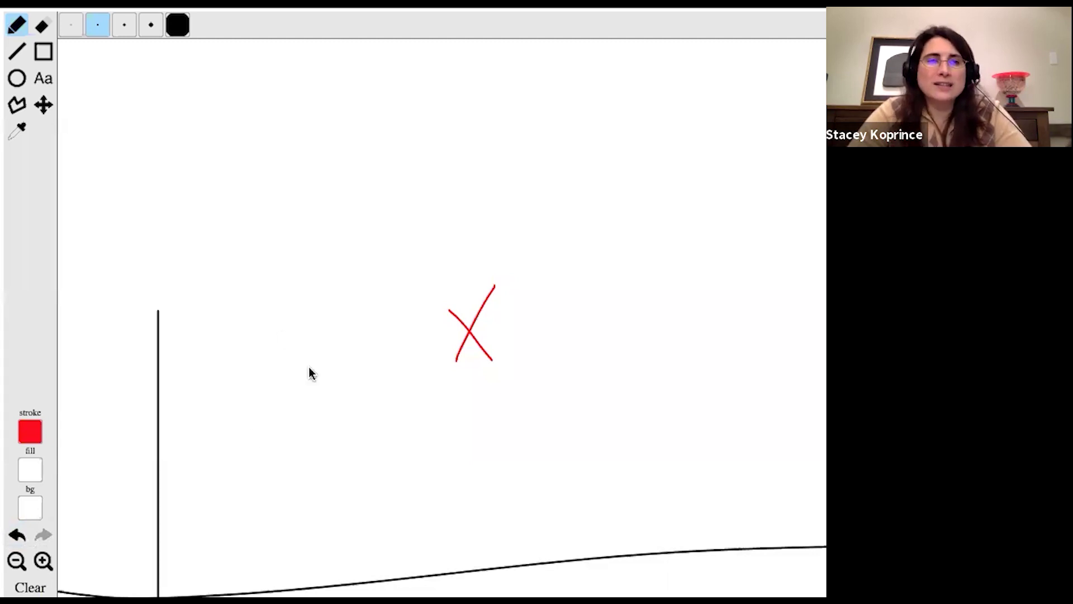
{"action": "left_click_drag", "start_coordinate": [428, 338], "coordinate": [486, 281]}
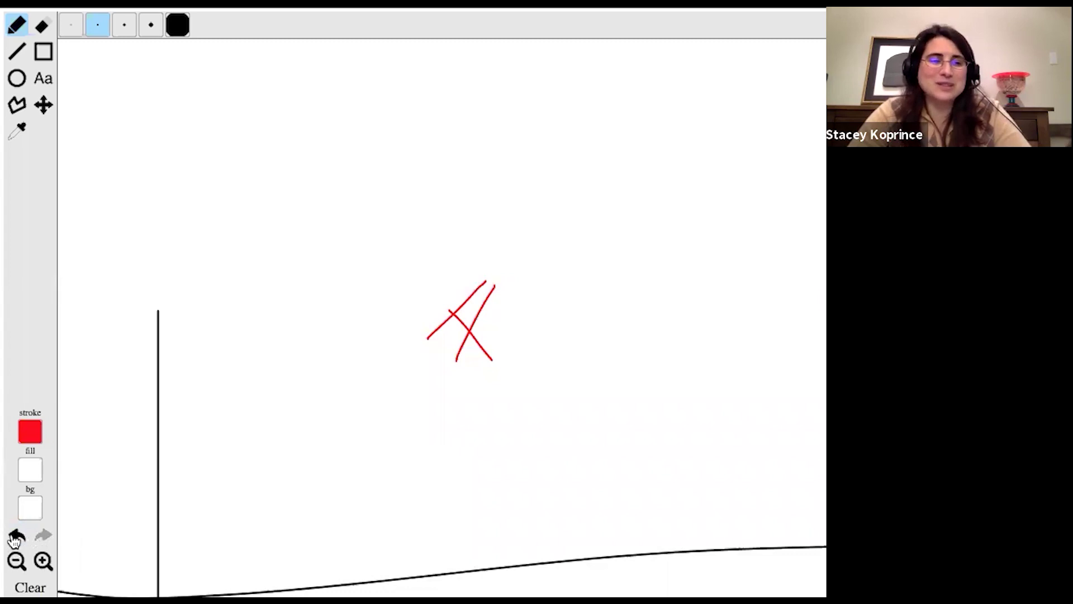
{"action": "key", "text": "ctrl+z"}
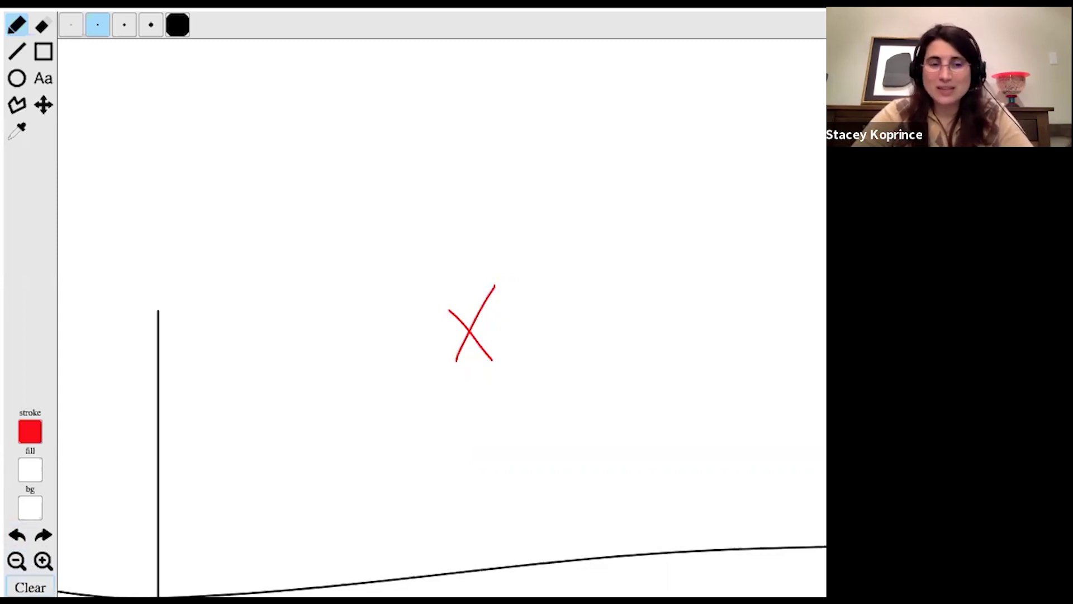
Clear the red X and all grid lines from the board.
{"action": "left_click", "coordinate": [31, 586]}
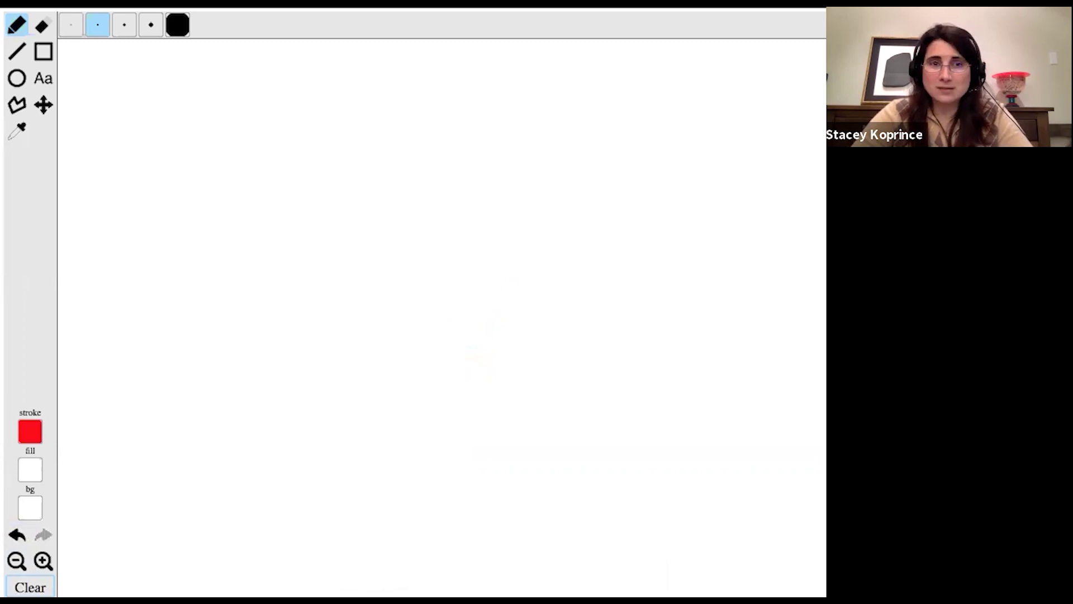